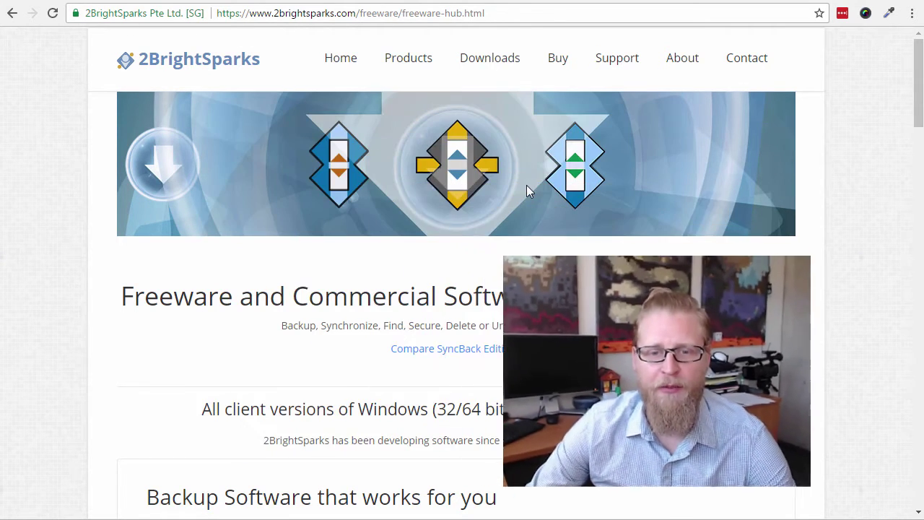
Scroll the 2BrightSparks freeware page down to the Backup Software section
scroll(601, 302, down, 4)
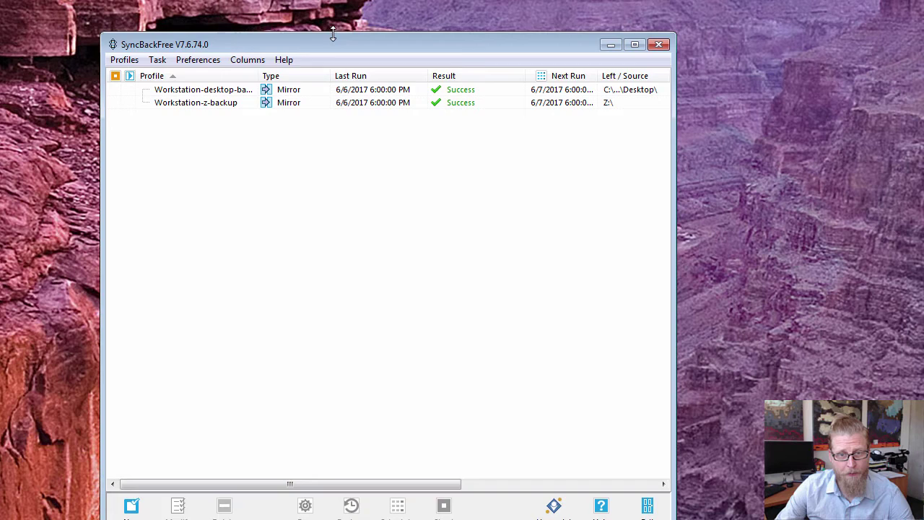
Reposition the SyncBackFree window and resize the Profile column to fit Workstation-desktop-backup and Workstation-z-backup
drag(330, 32, 362, 18)
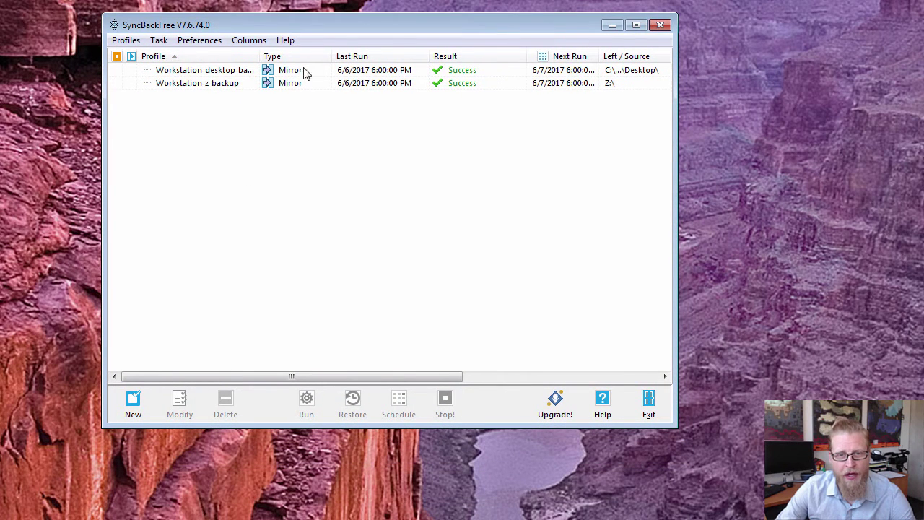
drag(258, 56, 307, 62)
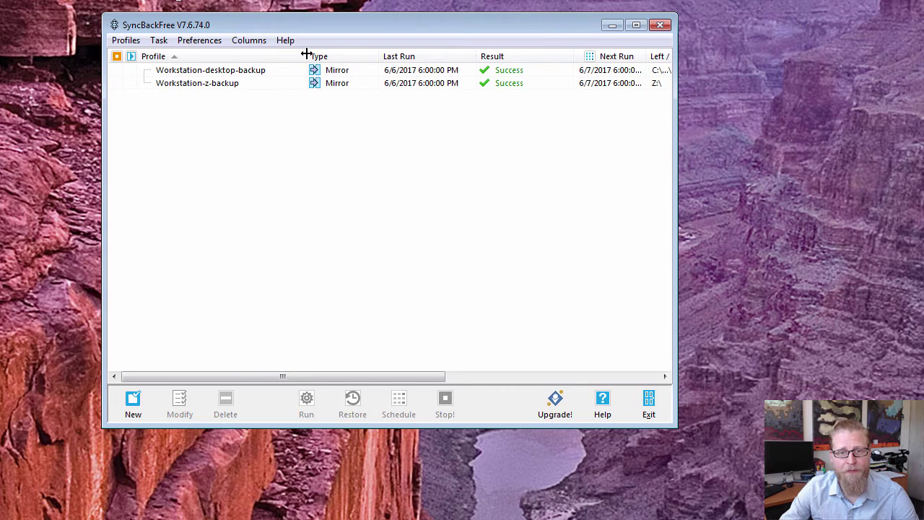
drag(306, 52, 270, 52)
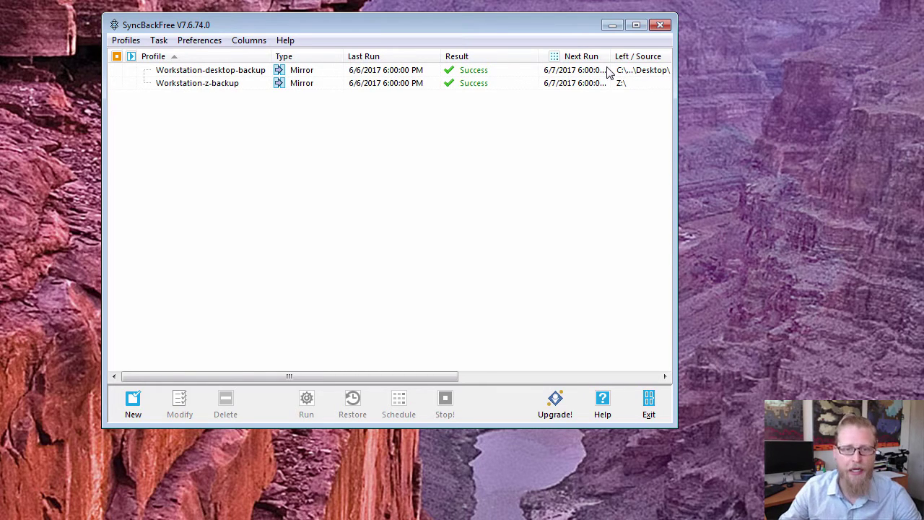
drag(318, 24, 373, 70)
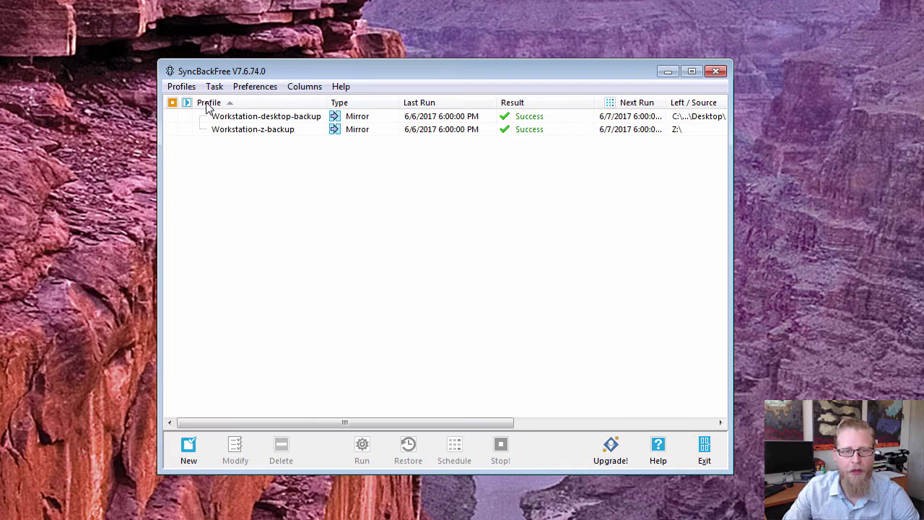
Create a new profile named 'Example' with the profile type set to Mirror
click(182, 87)
click(76, 104)
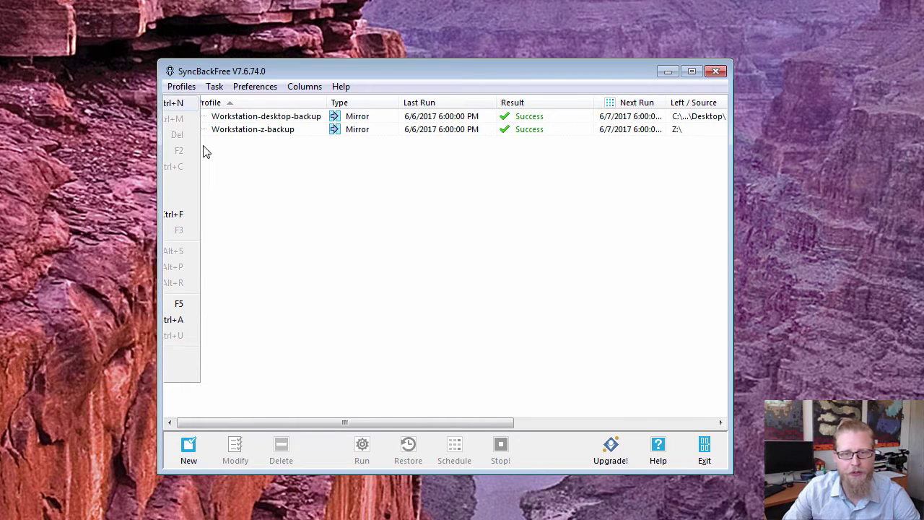
drag(445, 129, 452, 80)
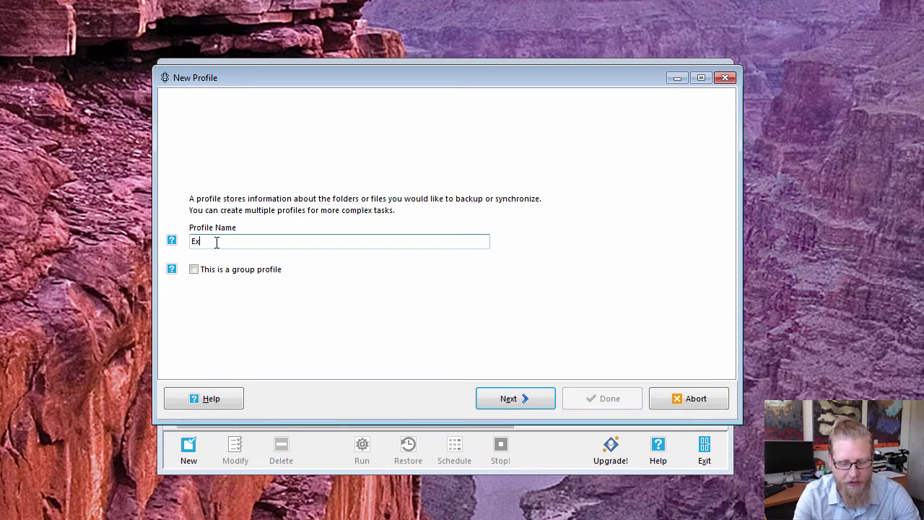
text(Example)
key(Return)
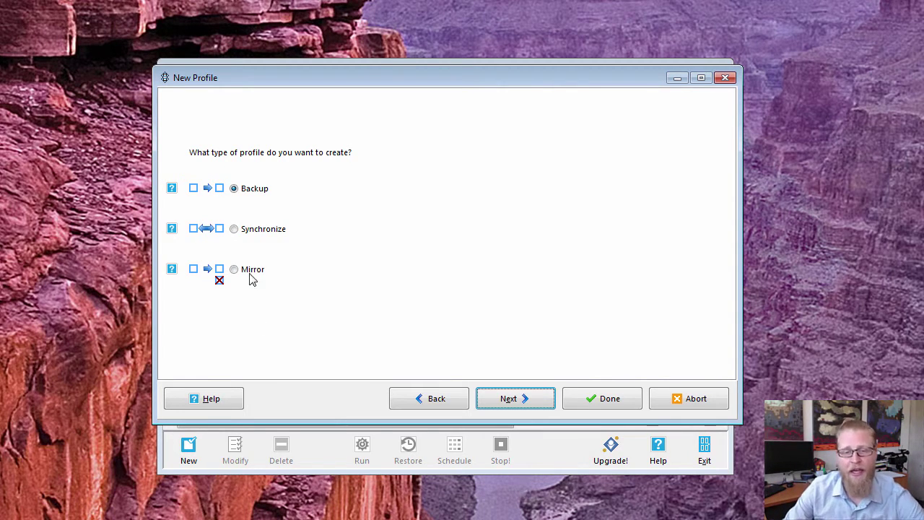
click(237, 269)
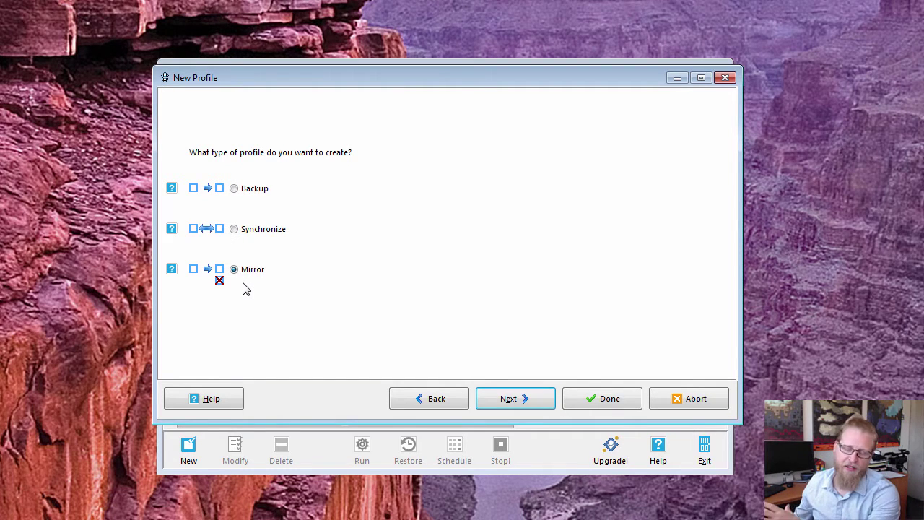
Finish the wizard with local drive locations and open Example's full Profile Setup
click(517, 406)
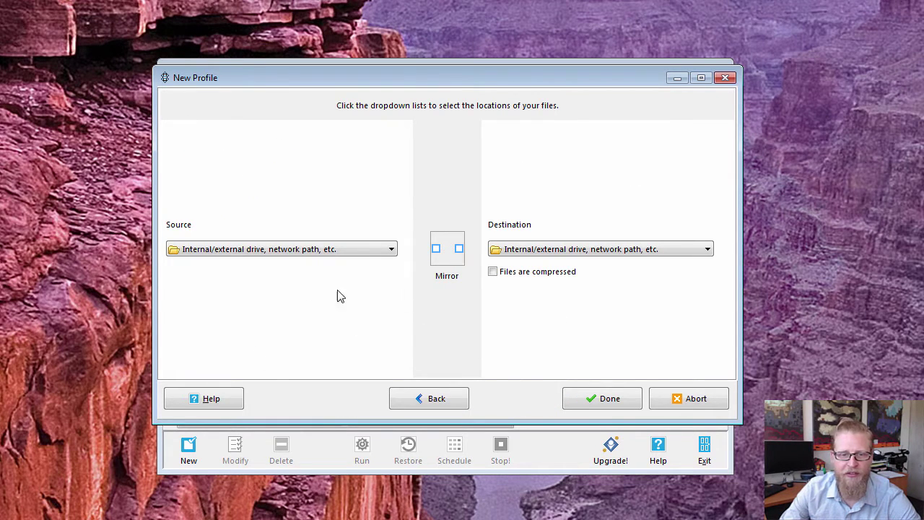
click(392, 249)
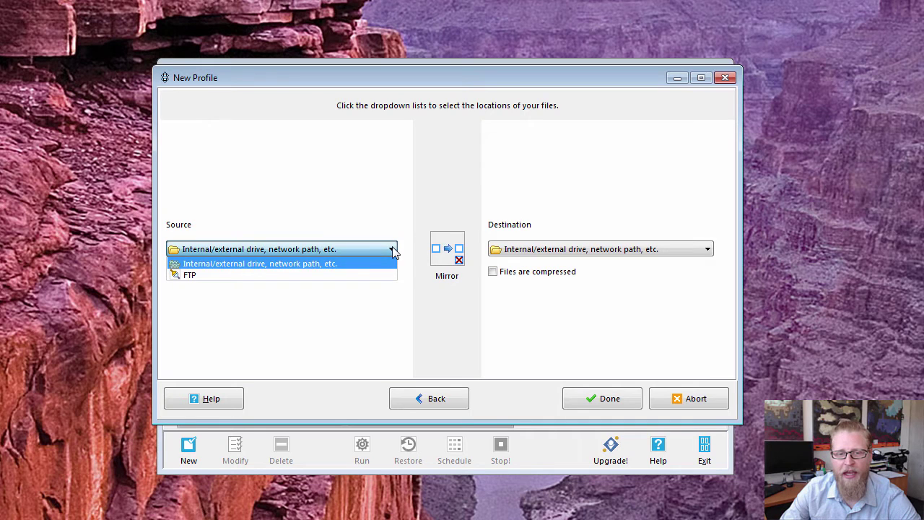
click(391, 252)
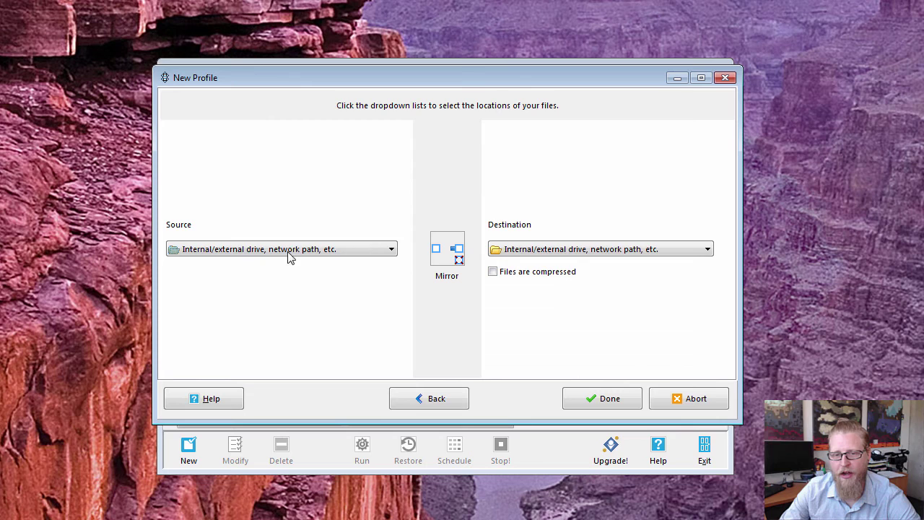
click(580, 408)
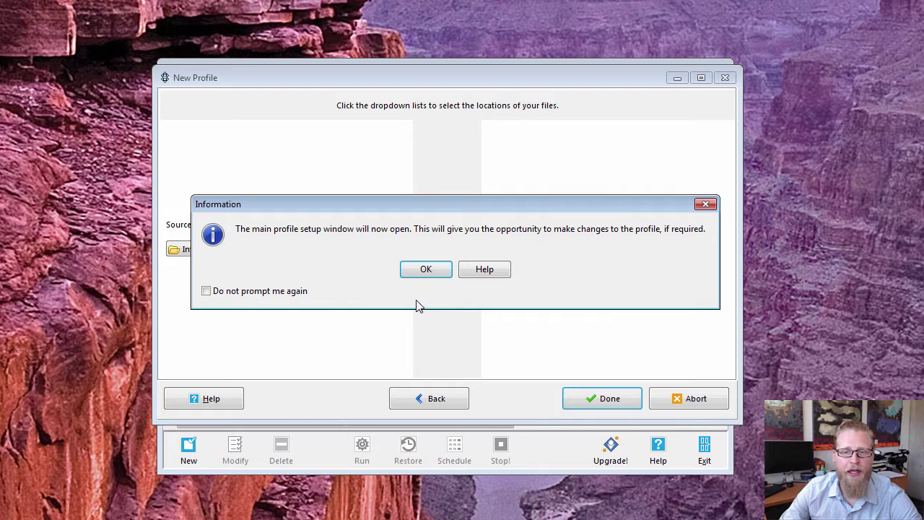
click(424, 274)
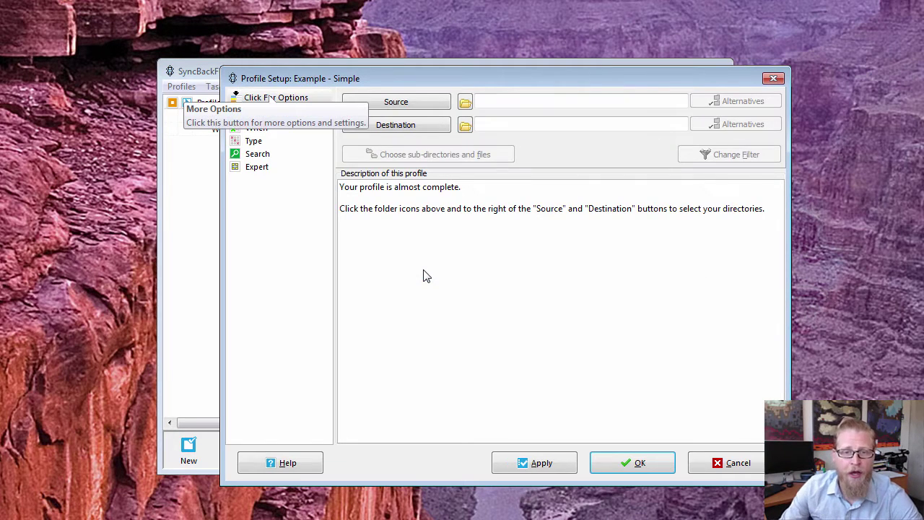
Set the Example profile's Source to the user's Desktop folder
drag(500, 76, 422, 62)
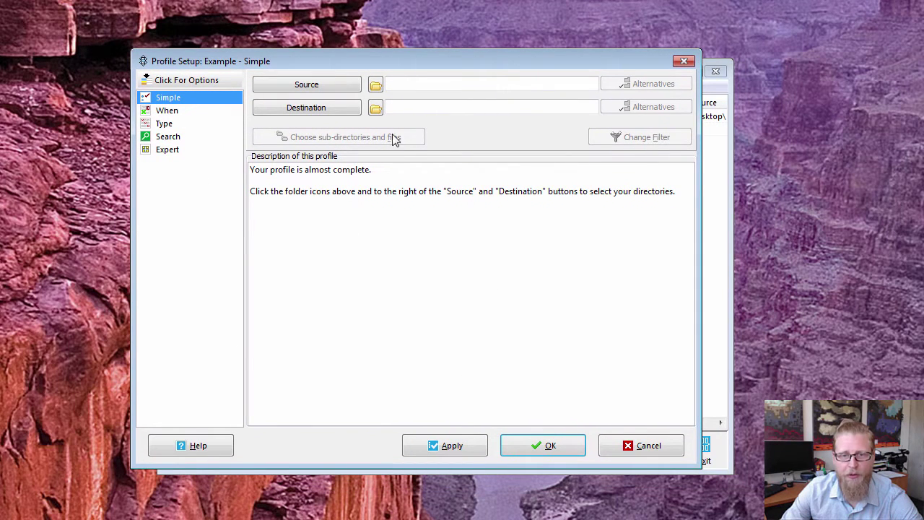
click(316, 88)
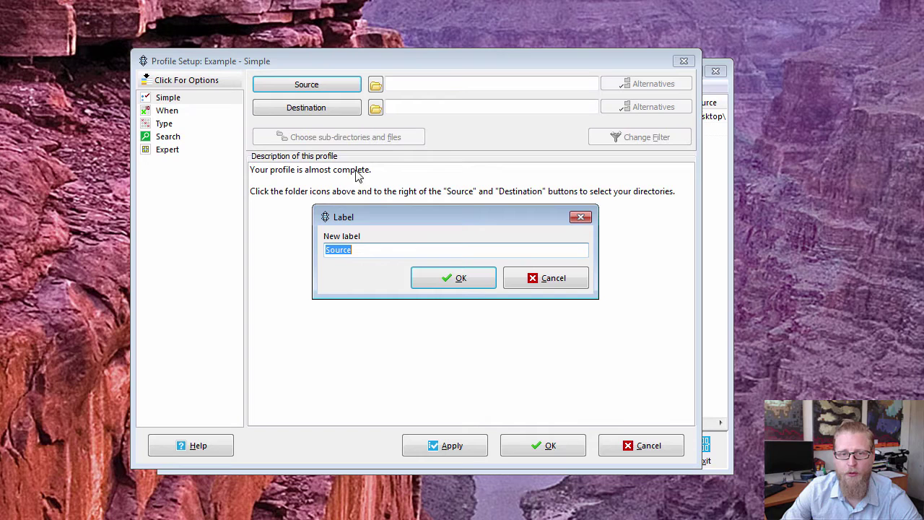
click(551, 281)
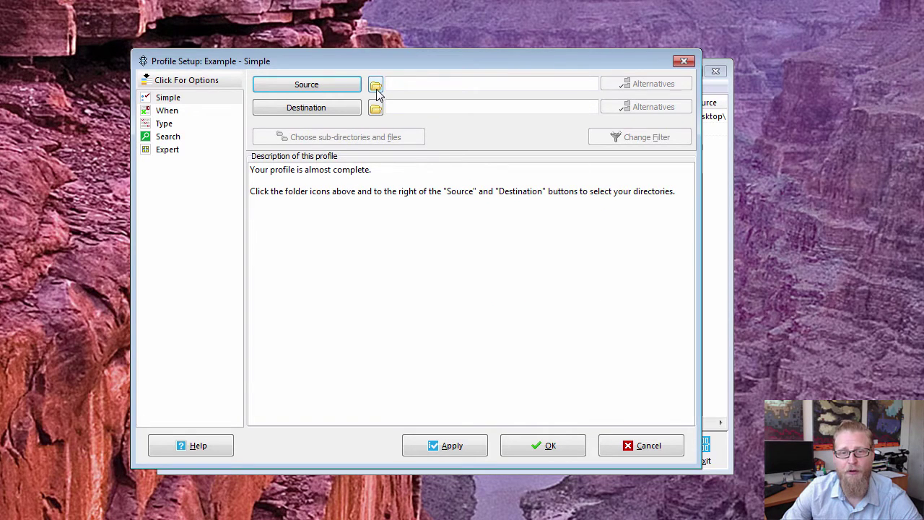
click(376, 89)
drag(436, 125, 381, 90)
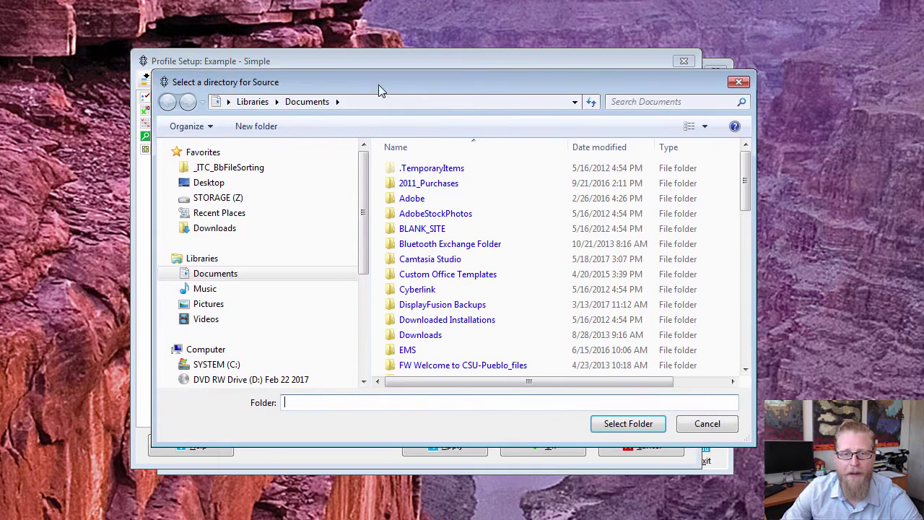
click(208, 182)
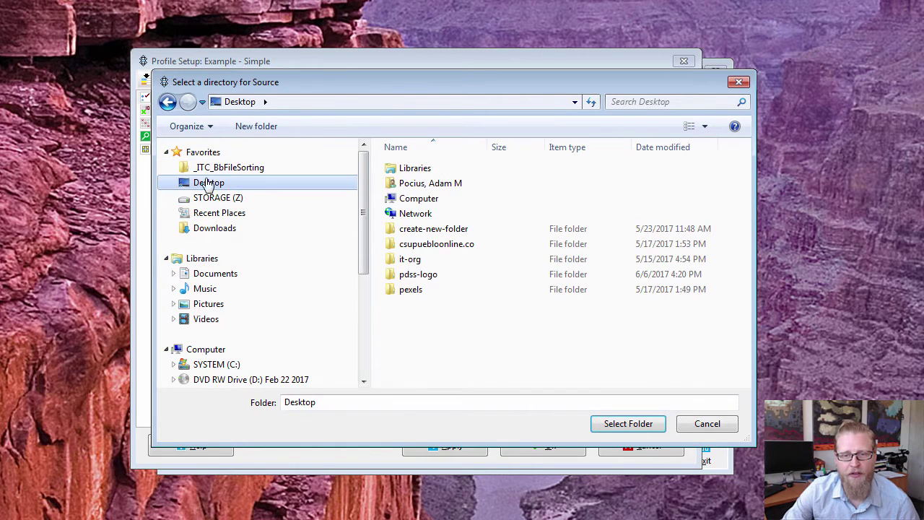
click(615, 424)
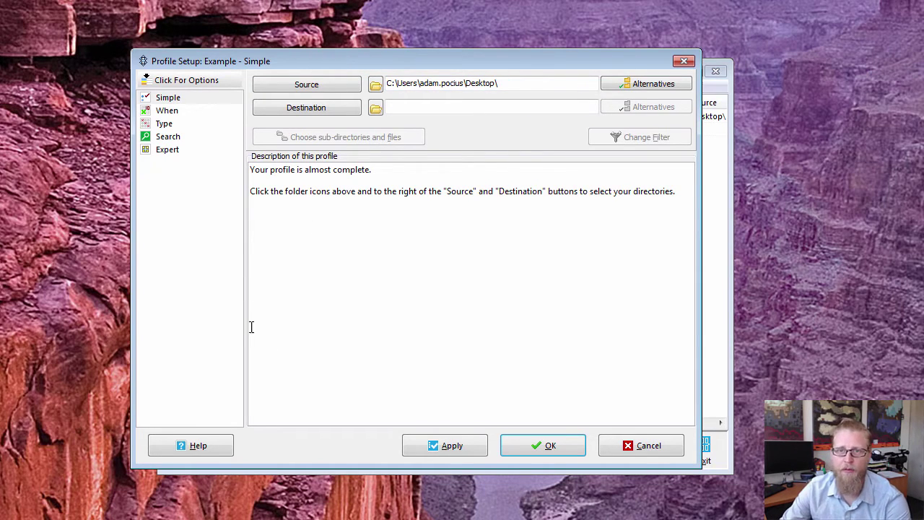
Browse the destination to the ITC (M:) drive and create a new folder there
click(378, 112)
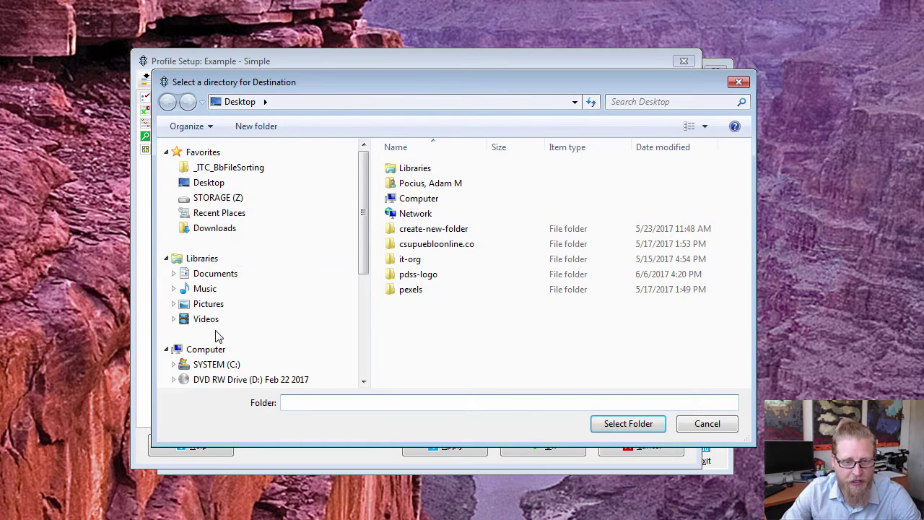
drag(368, 198, 359, 299)
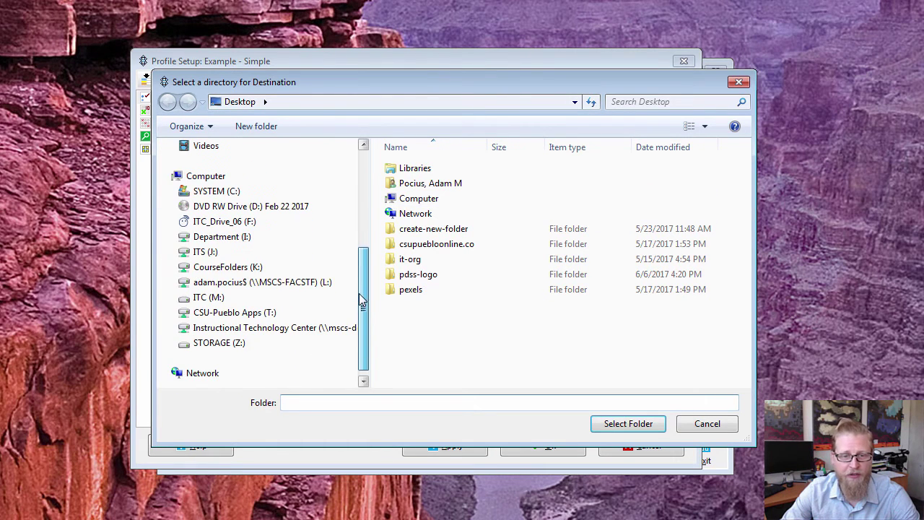
click(208, 298)
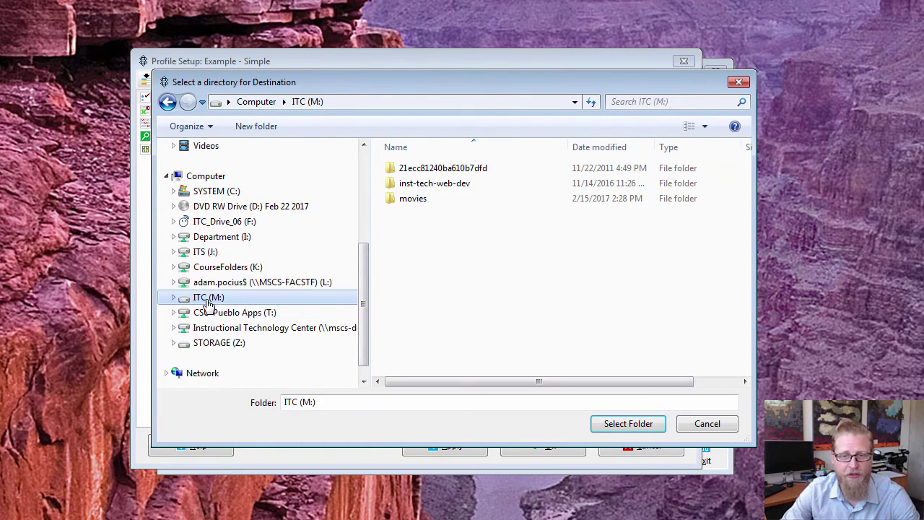
right_click(412, 254)
mouse_move(313, 409)
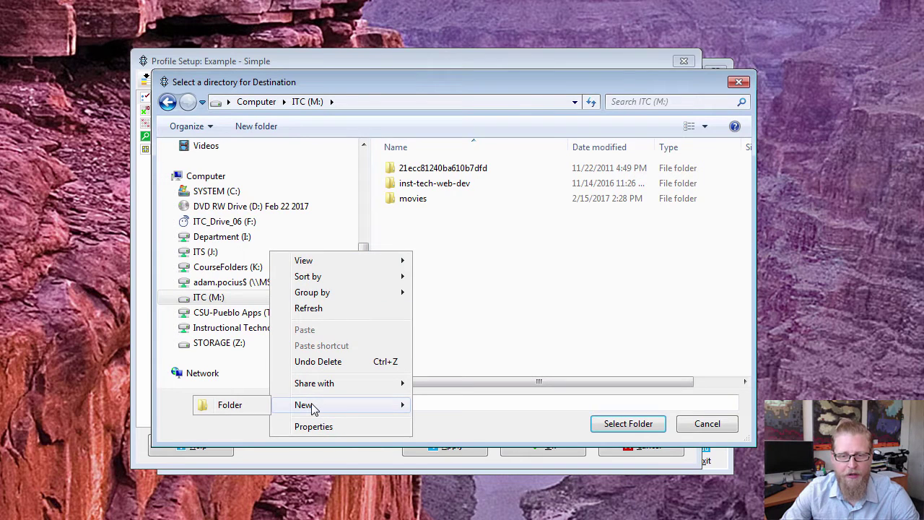
click(235, 404)
Name the new folder 'example-desktop' and select it as the Destination
text(exmpl)
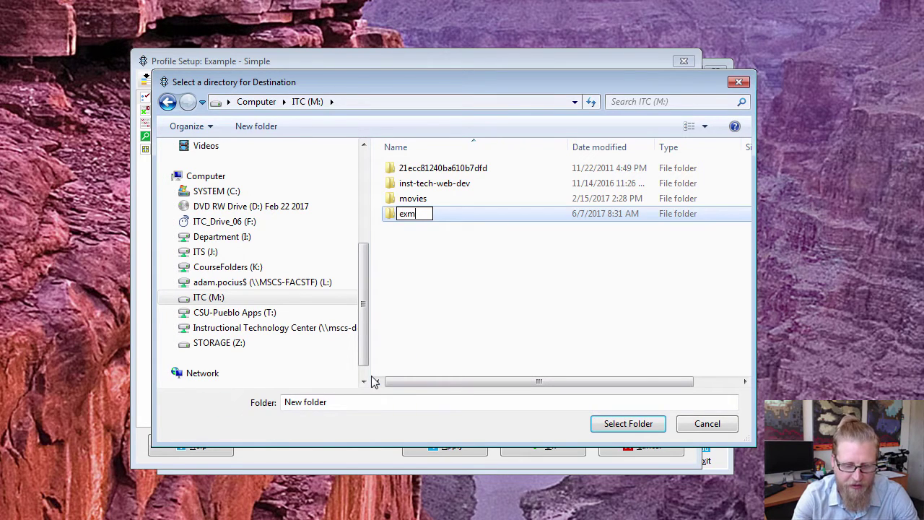
key(BackSpace)
key(BackSpace)
key(BackSpace)
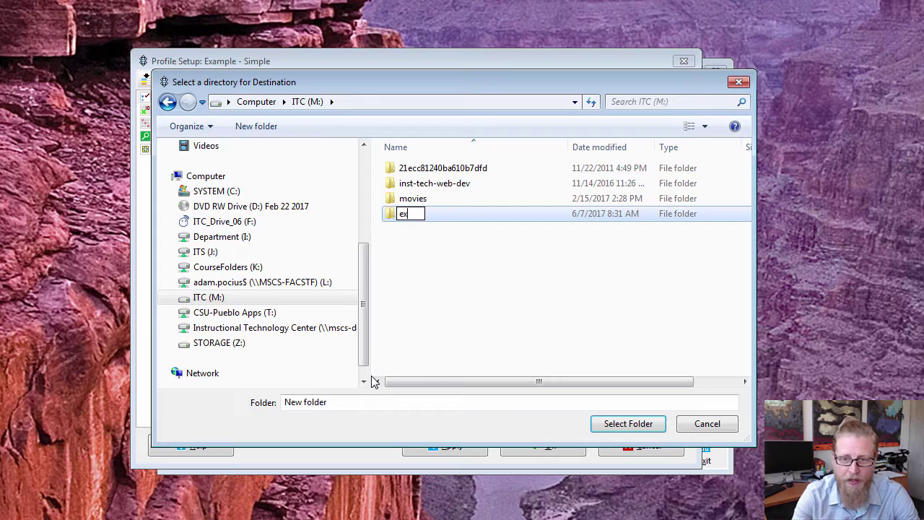
text(ample)
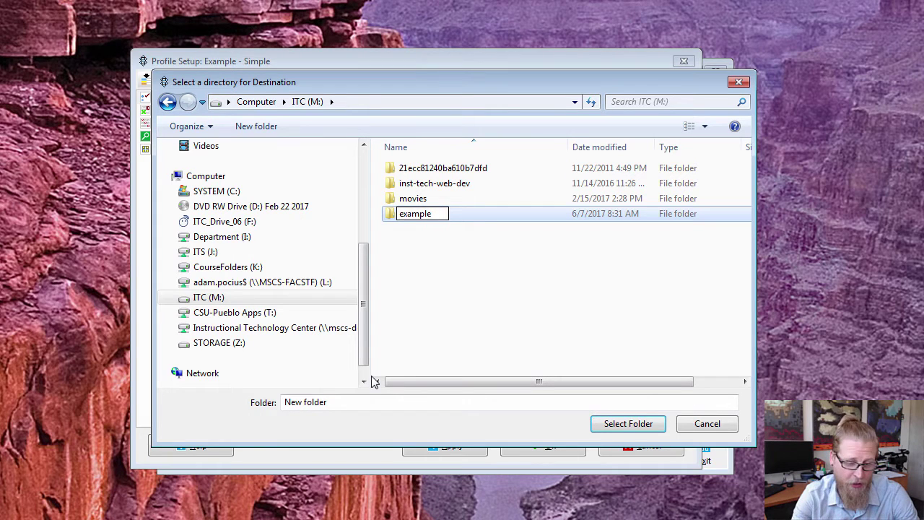
text(-des)
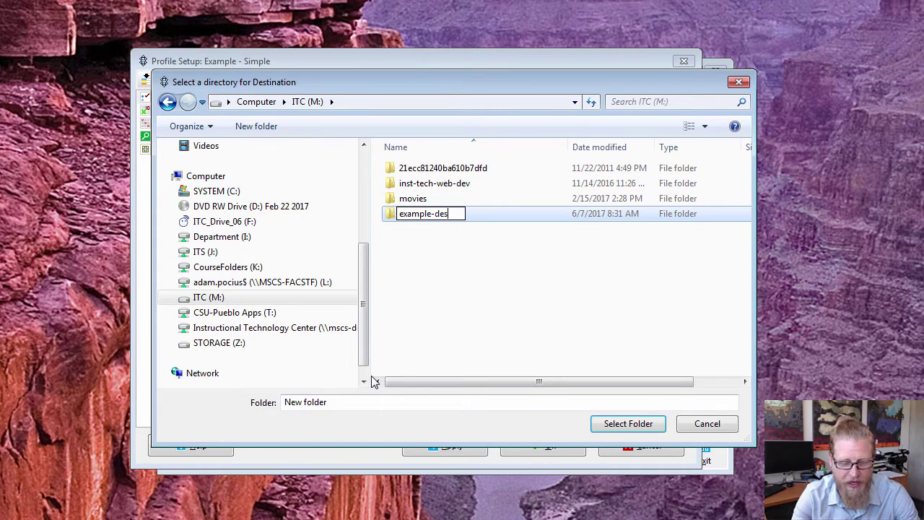
text(ktop)
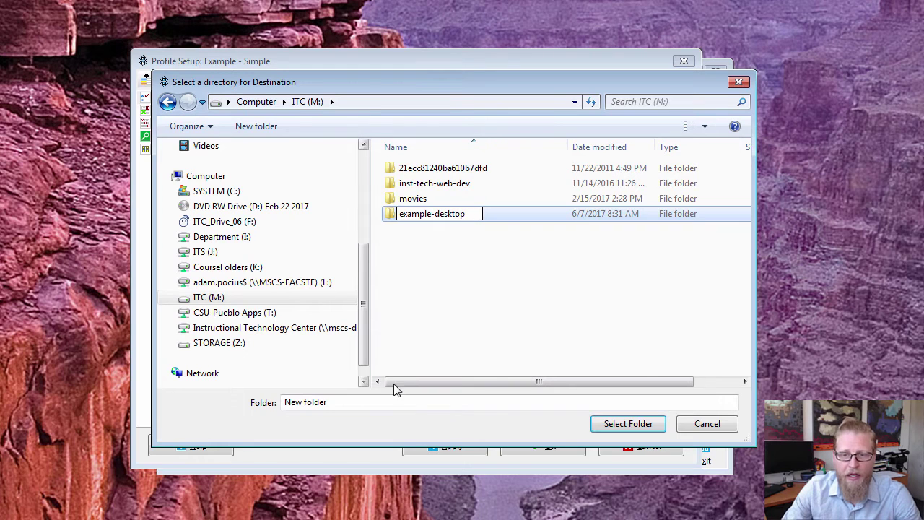
click(423, 233)
click(415, 220)
double_click(416, 217)
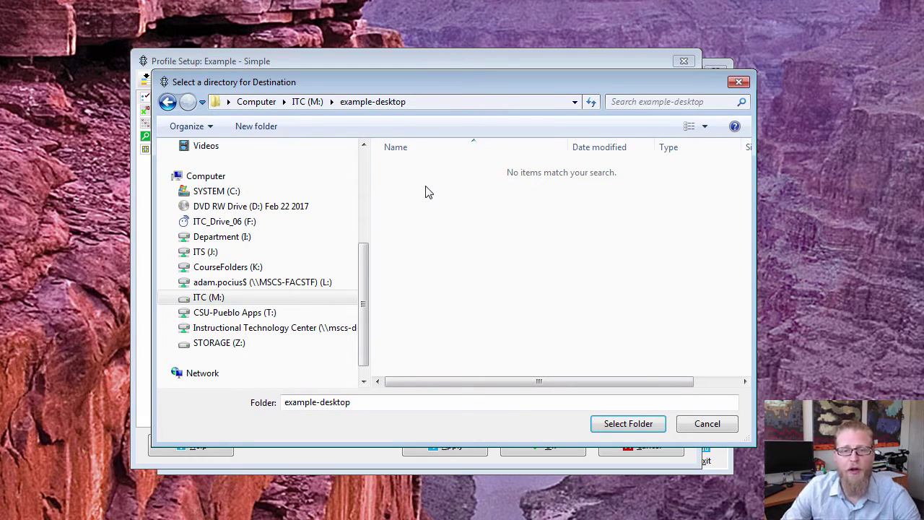
click(628, 423)
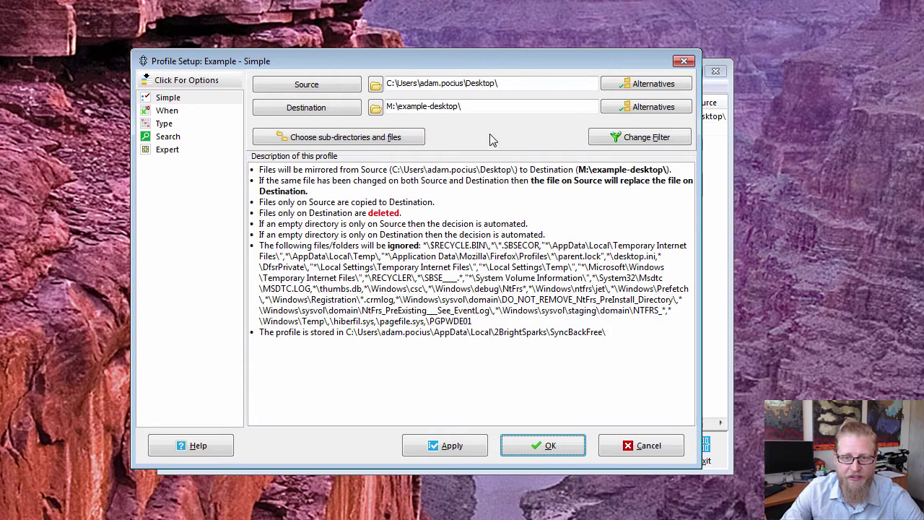
Review the default Files/folders NOT to copy filters and keep them unchanged
click(628, 137)
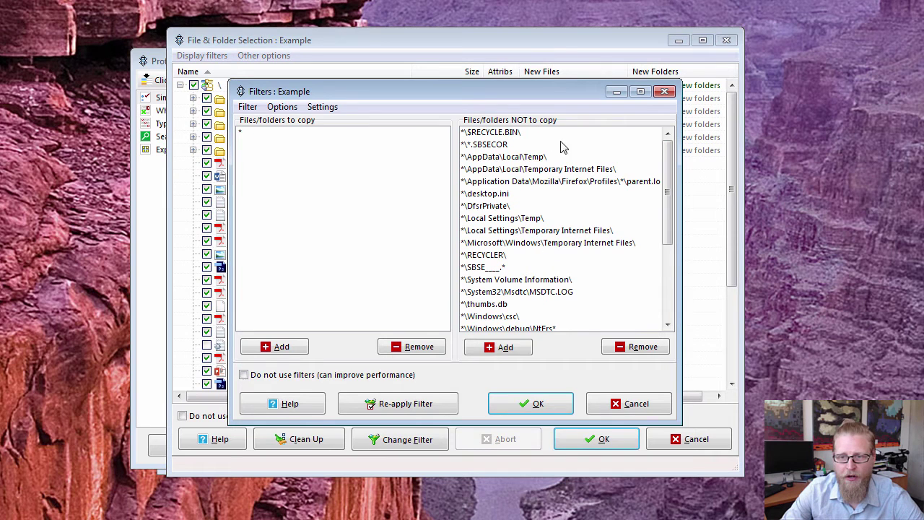
scroll(556, 144, down, 4)
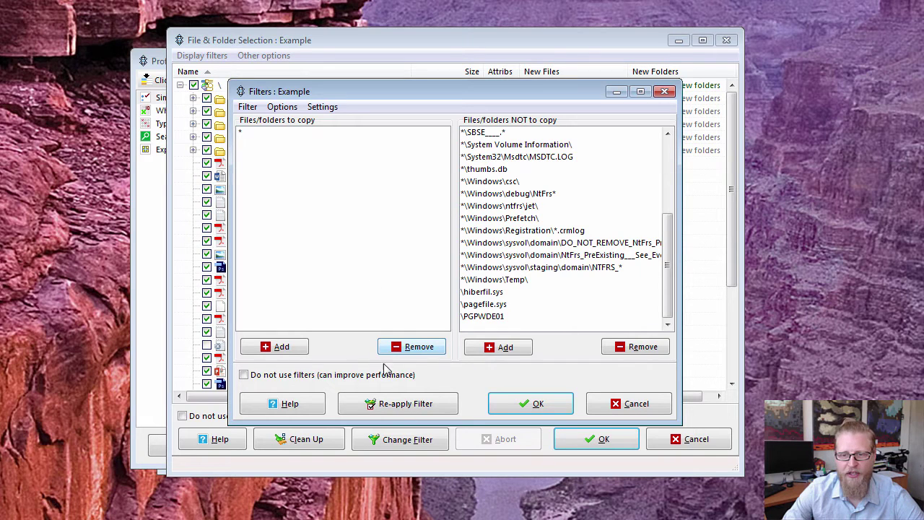
click(532, 406)
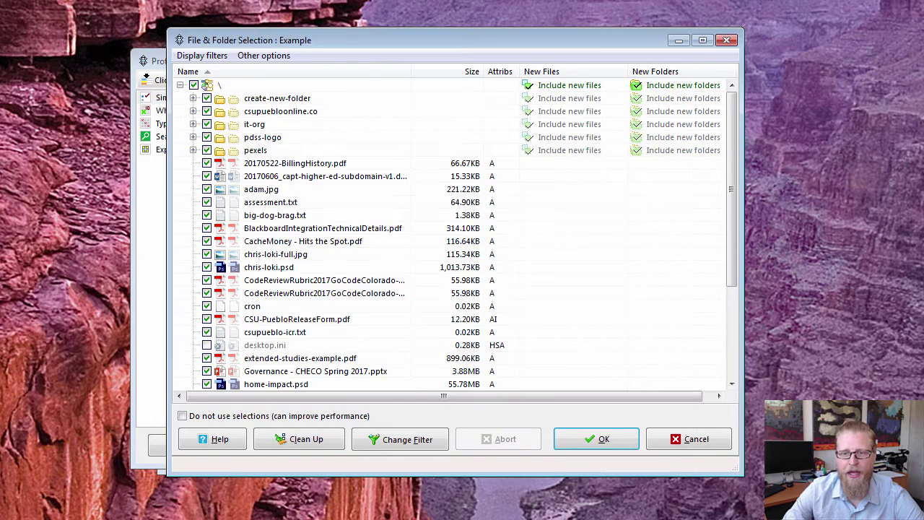
Scroll through the included Desktop files and accept the file selection
mouse_move(436, 43)
mouse_down()
mouse_move(403, 44)
mouse_move(437, 51)
mouse_up()
scroll(265, 158, down, 4)
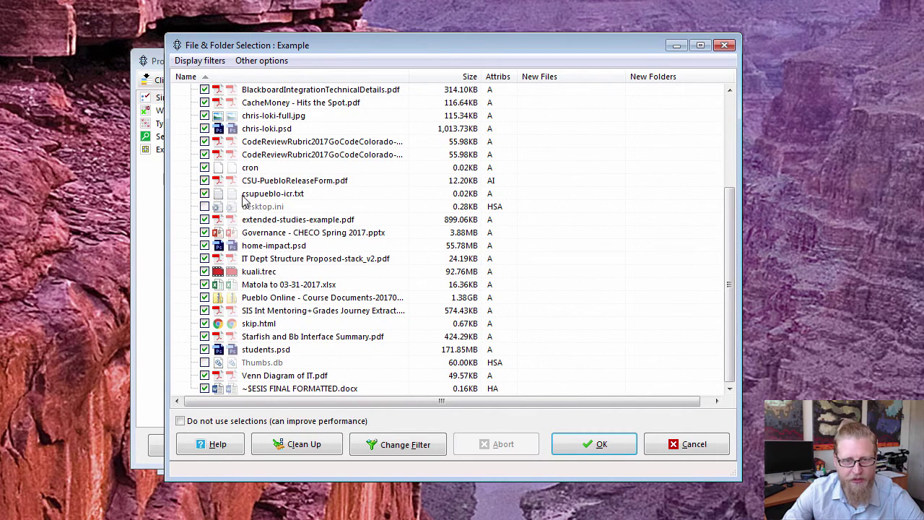
scroll(288, 218, up, 4)
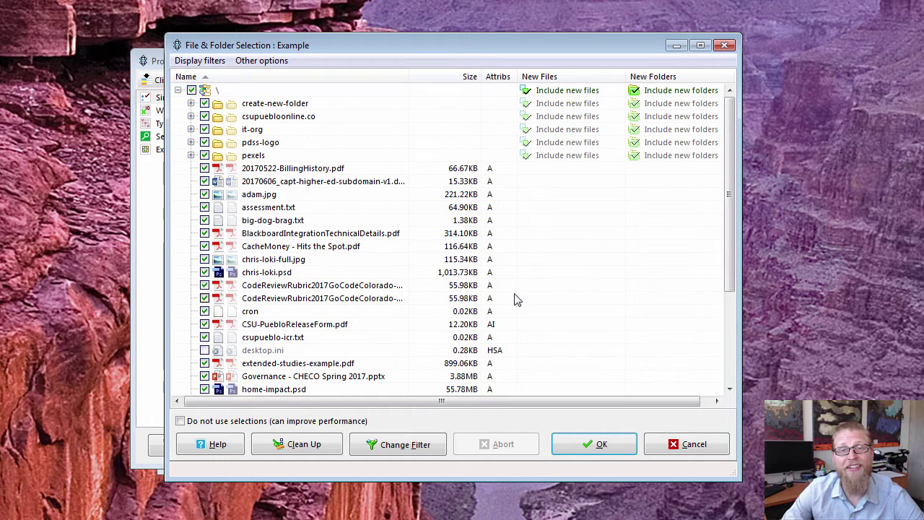
click(613, 445)
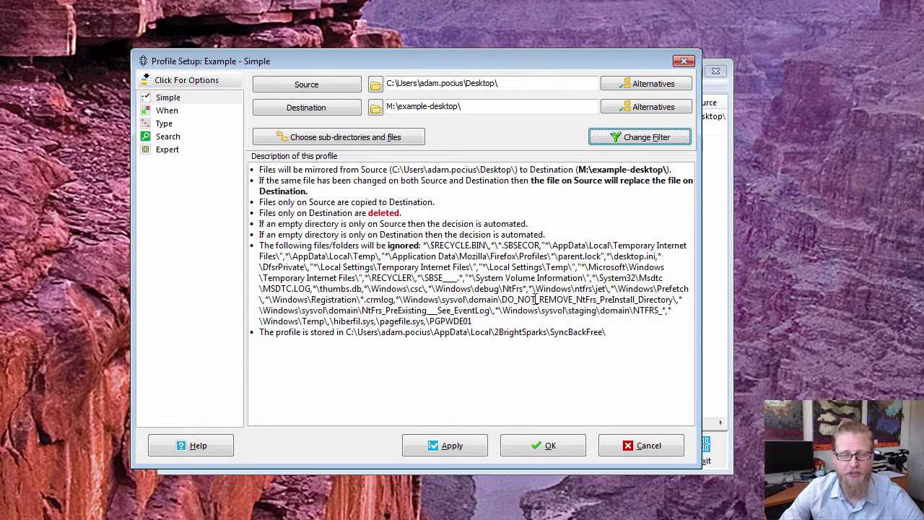
Open the Example profile's schedule editor and agree to create a new schedule
click(171, 113)
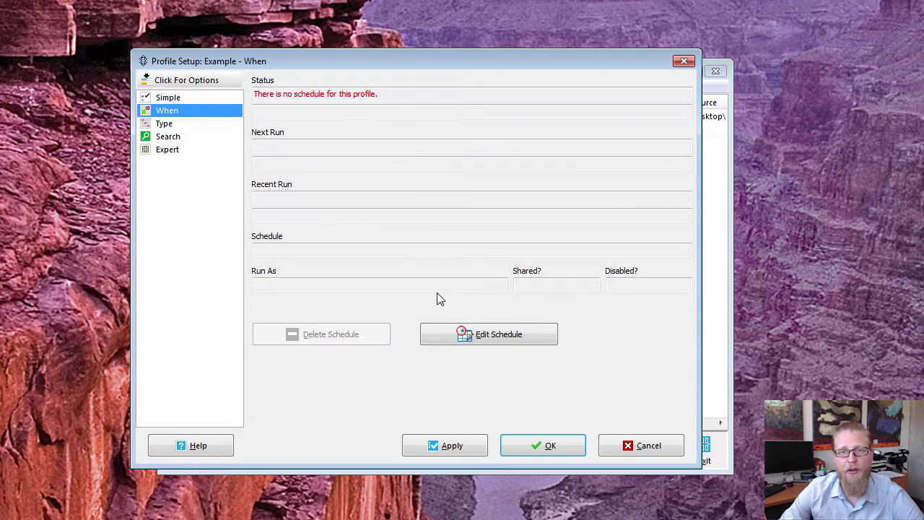
click(493, 340)
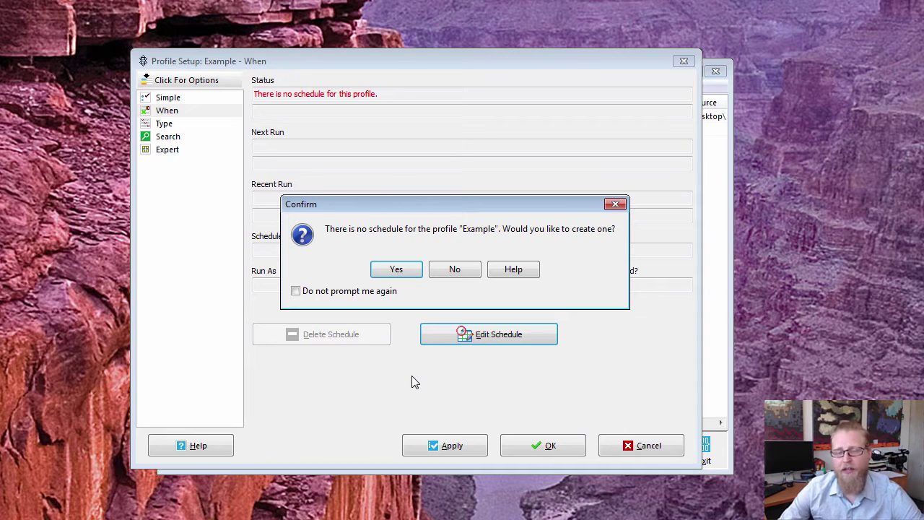
click(390, 270)
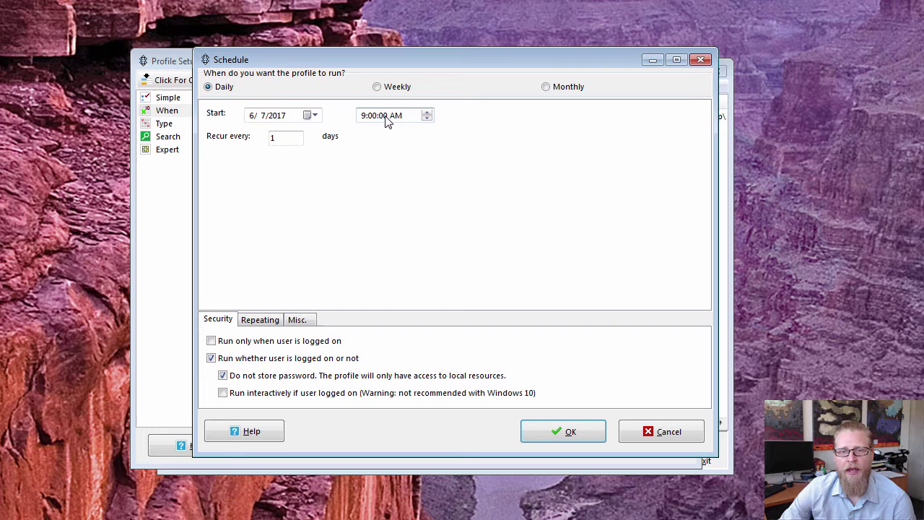
Set the daily schedule's start time to 6:00 PM and save it
click(364, 116)
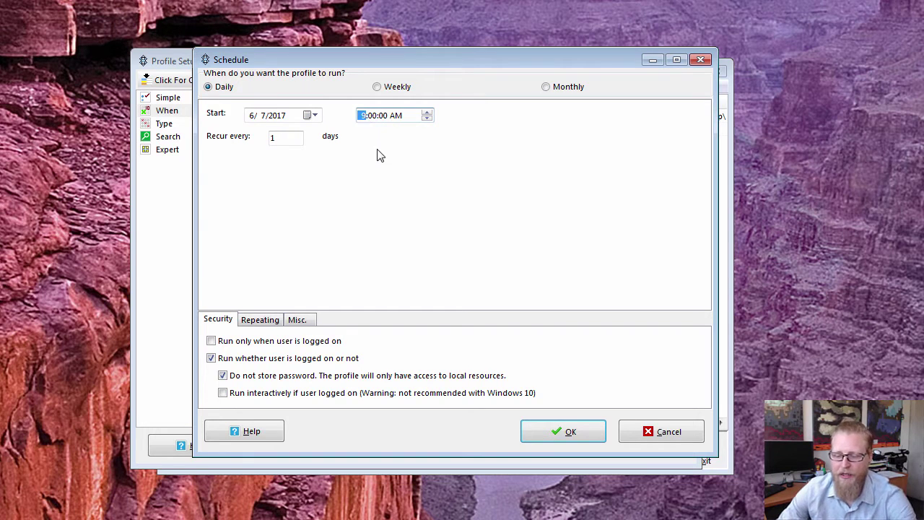
click(428, 118)
click(427, 119)
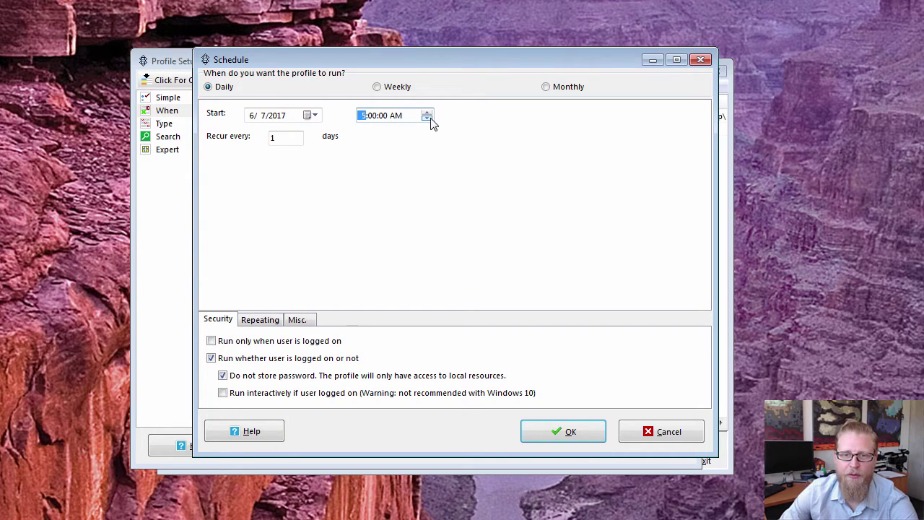
click(426, 113)
click(395, 116)
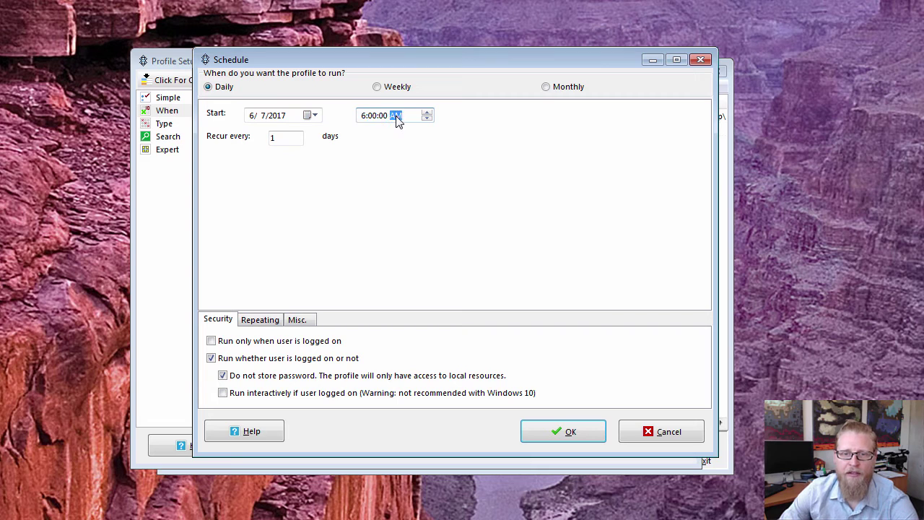
click(426, 118)
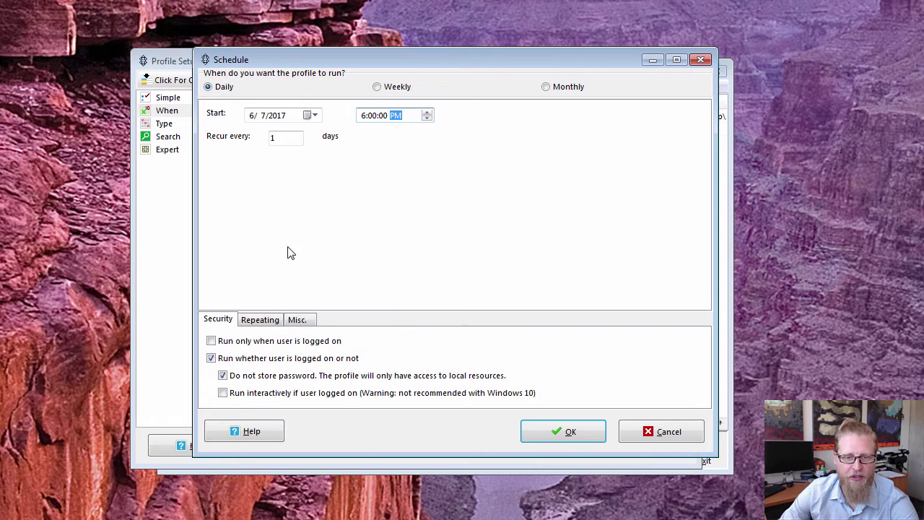
click(269, 322)
click(303, 322)
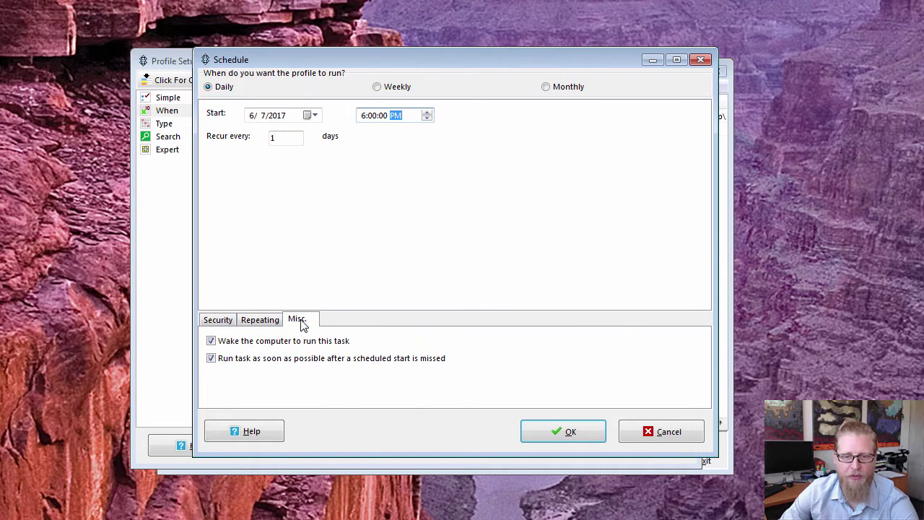
click(219, 323)
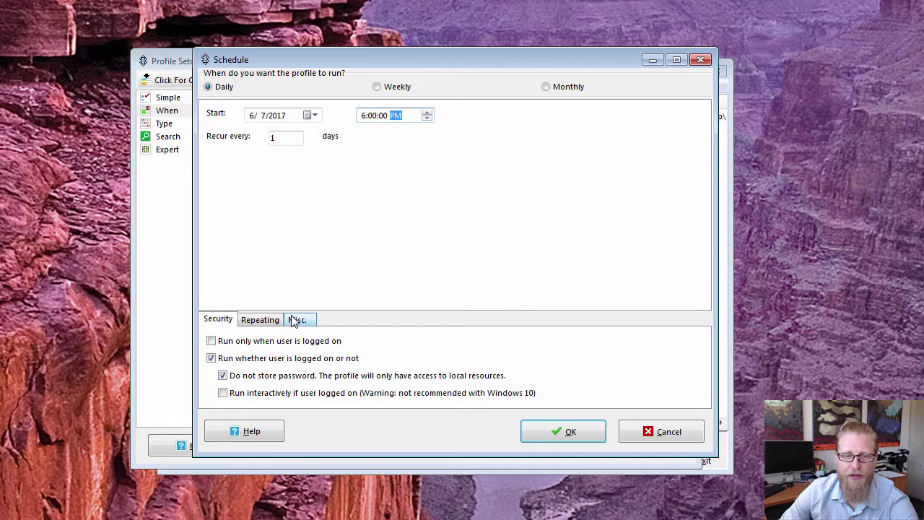
click(565, 438)
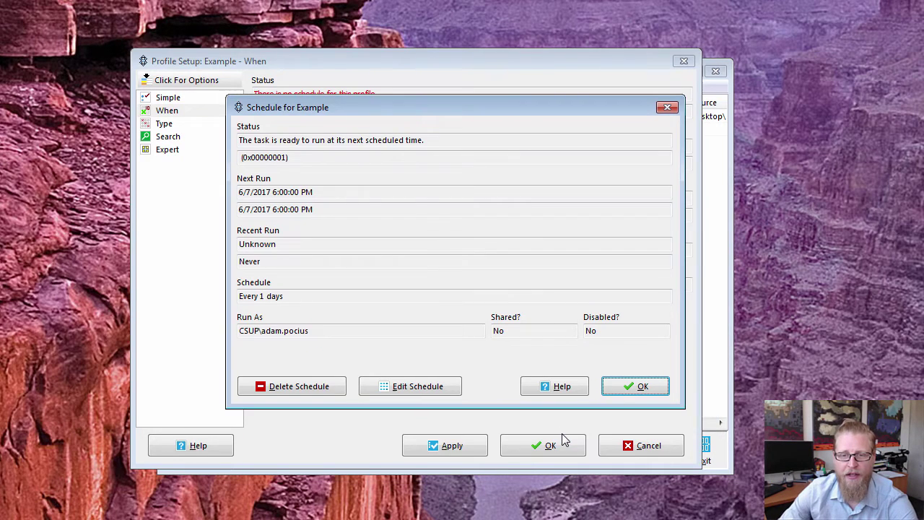
Close the schedule summary, look through Type, Search and Expert pages, then return to Easy view
click(612, 391)
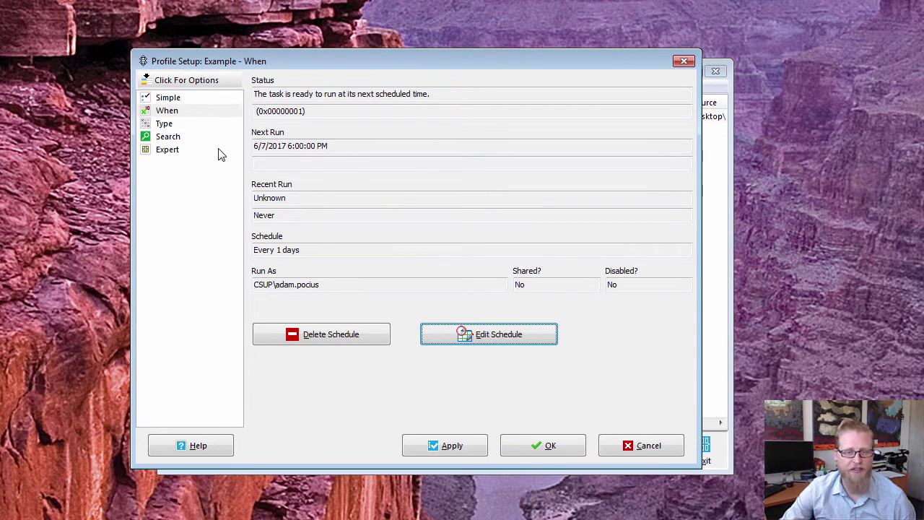
click(160, 125)
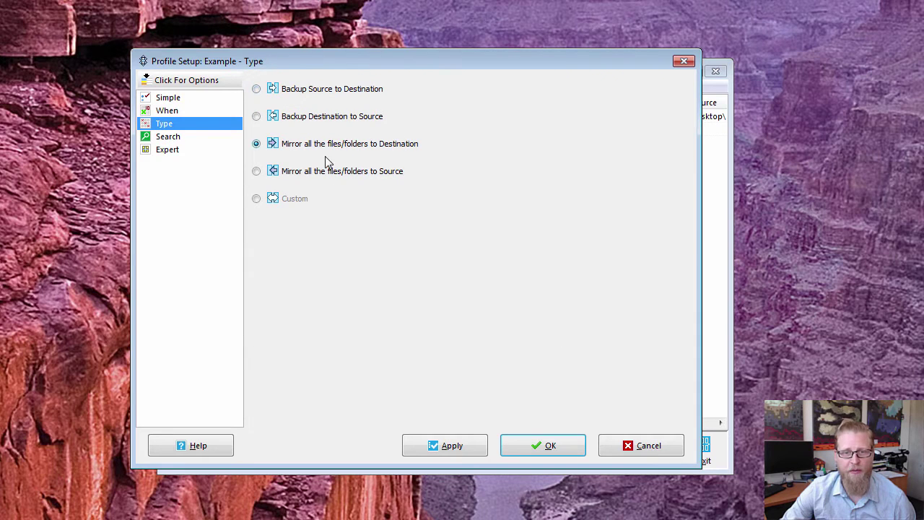
click(168, 137)
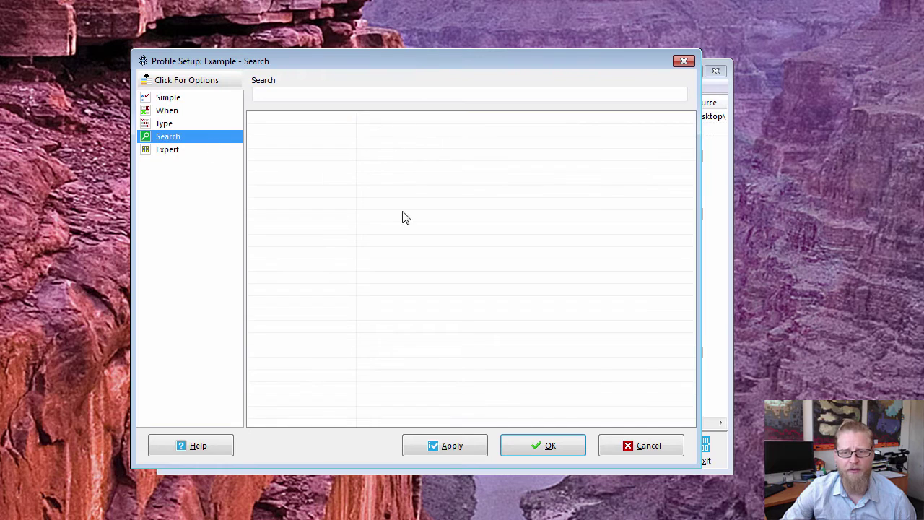
click(166, 150)
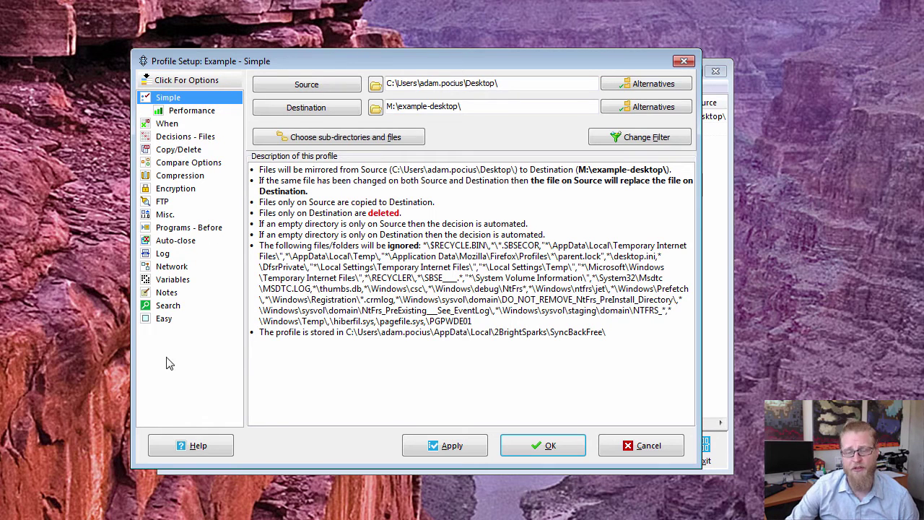
click(161, 318)
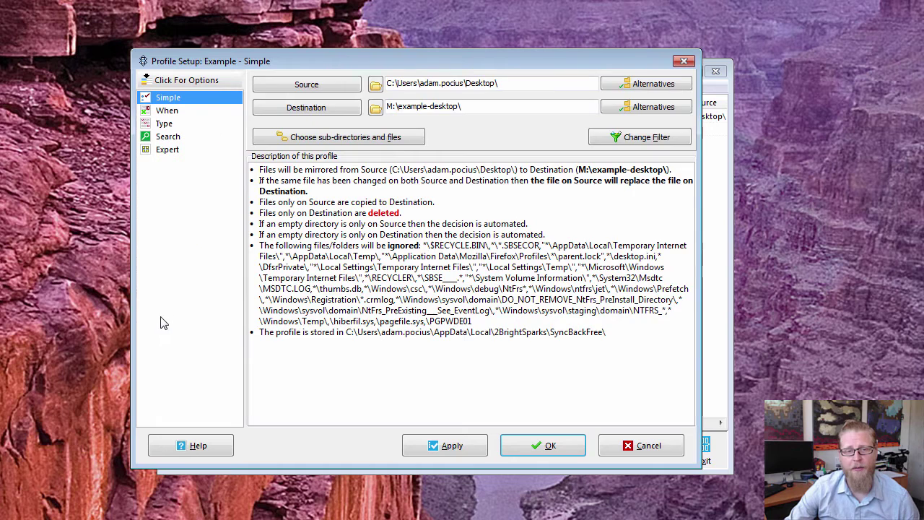
Save the Example profile, accept the destination-deletion warning, and run a simulation showing 76 files (2.17GB)
click(564, 445)
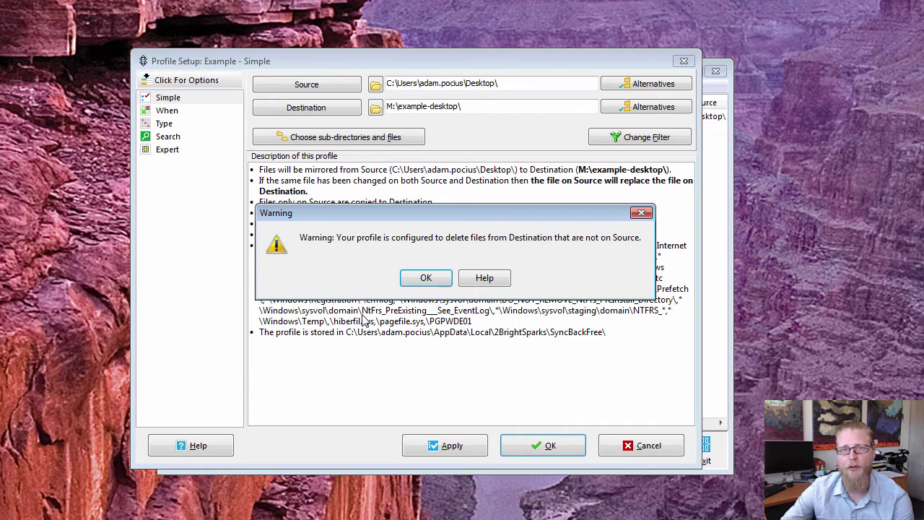
click(426, 280)
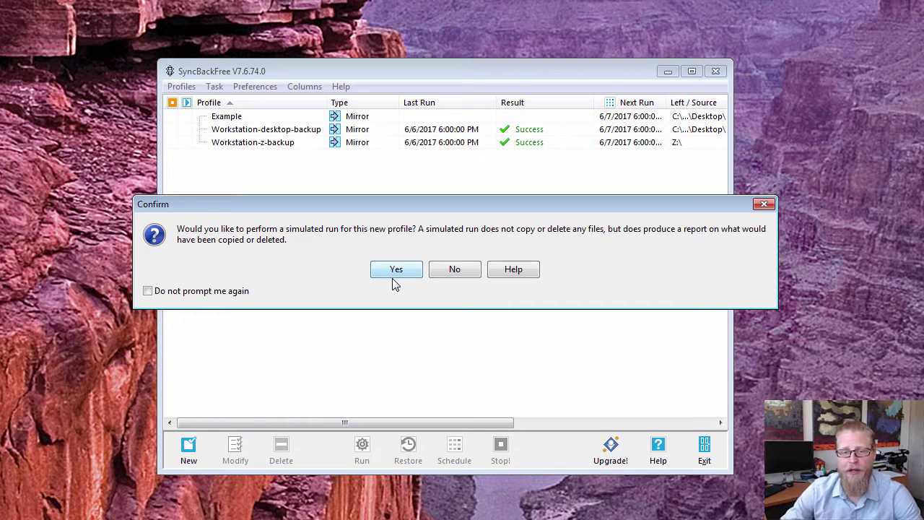
click(395, 280)
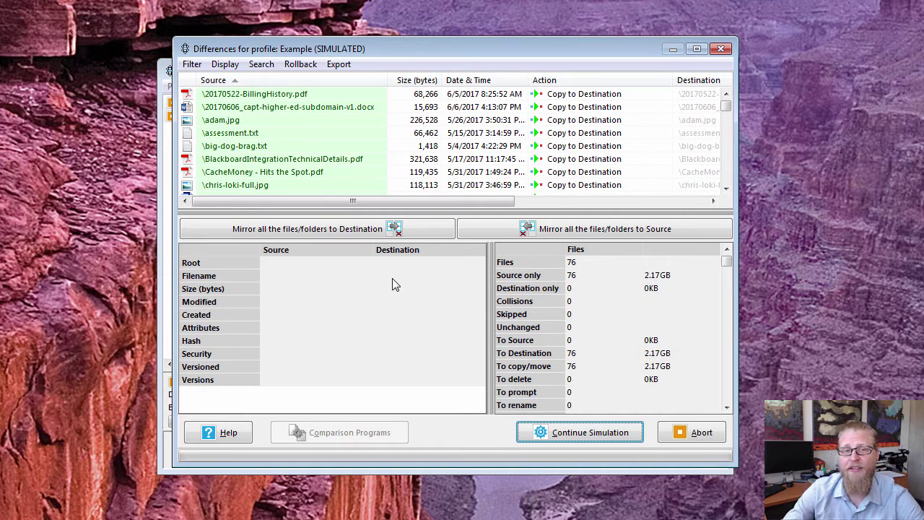
key(super)
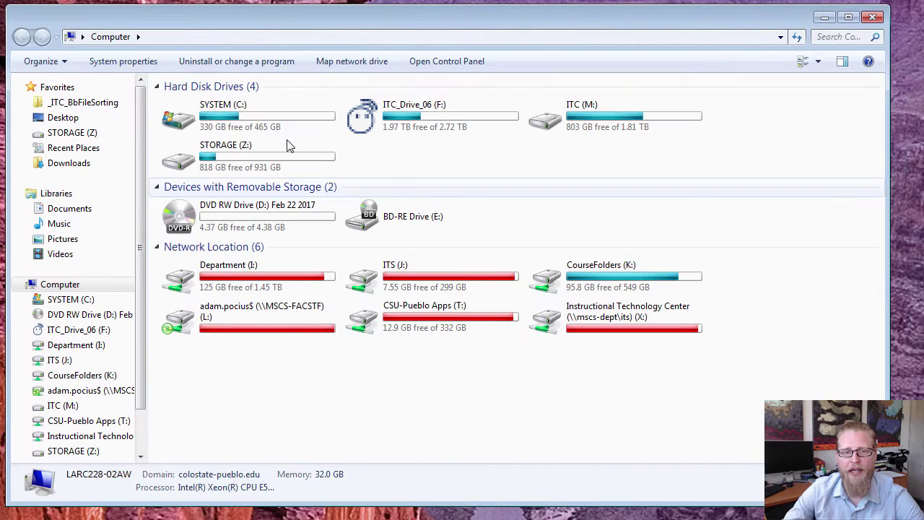
double_click(622, 122)
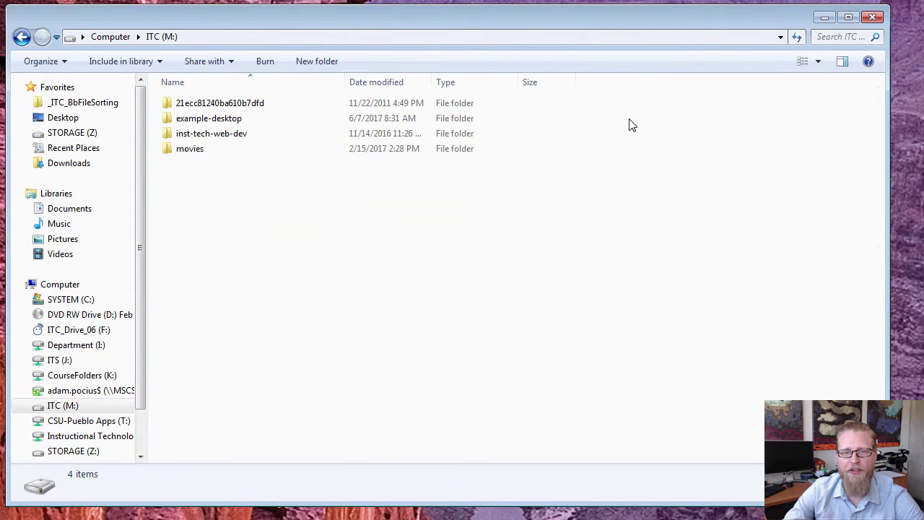
double_click(202, 121)
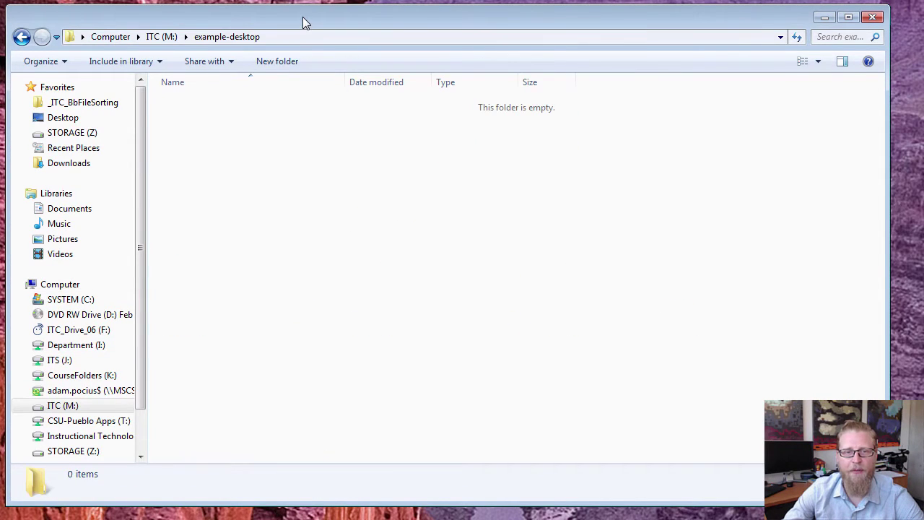
drag(301, 21, 355, 84)
key(alt+F4)
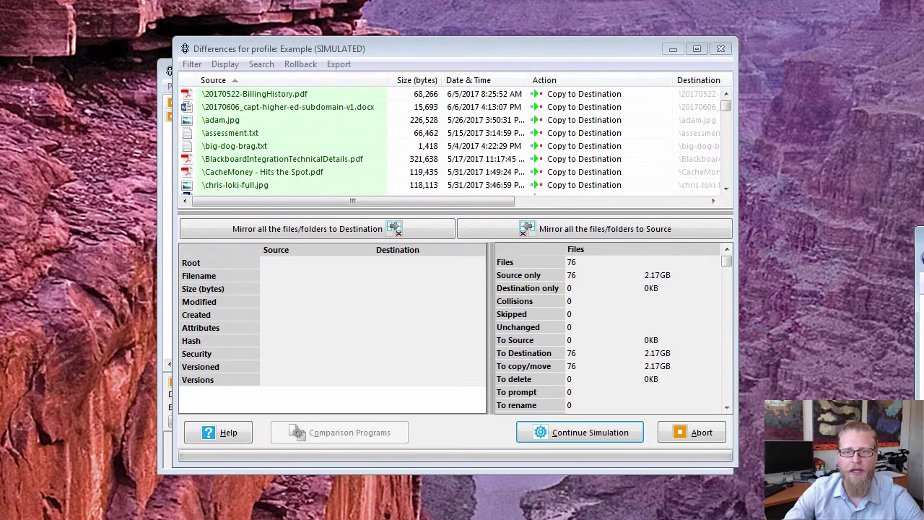